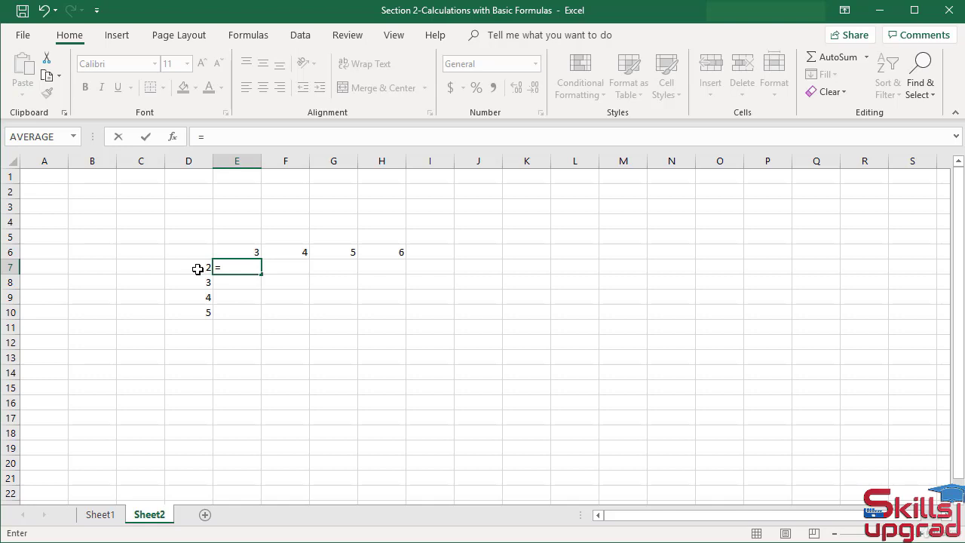
- Complete the formula in cell E7 as =D7*E6 to multiply the row heading by the column heading
click(197, 269)
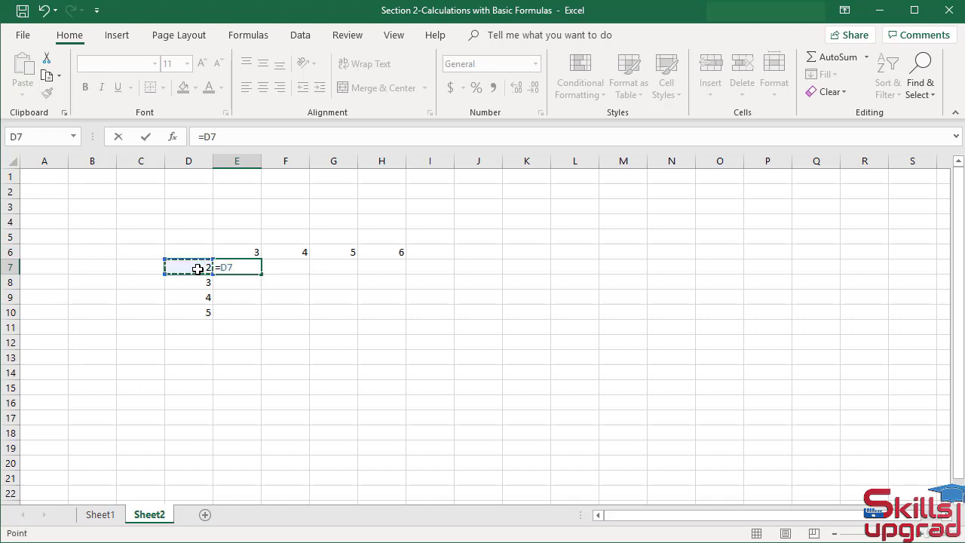
text(*)
click(240, 253)
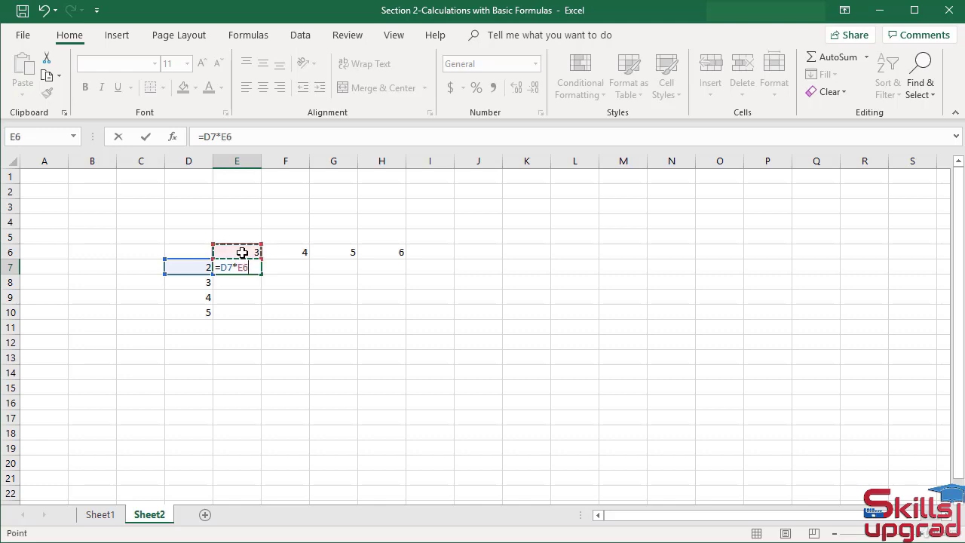
key(Return)
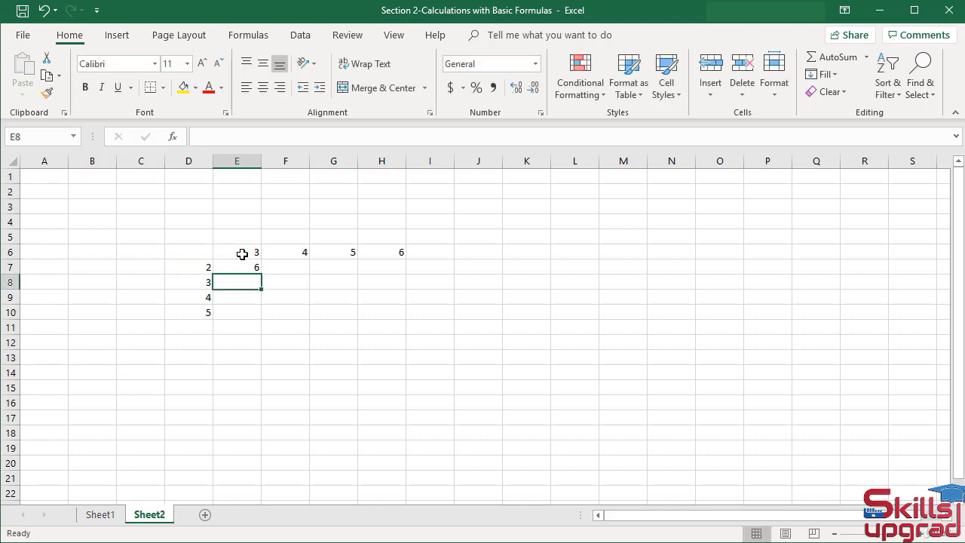
- Fill the relative-reference formula from E7 across to H7 and check how its references shift in F7
click(241, 266)
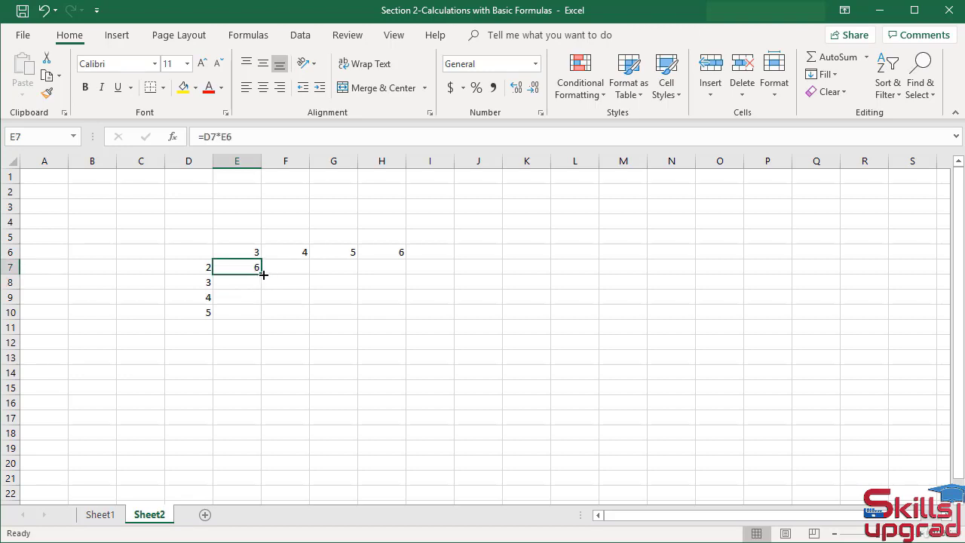
drag(261, 273, 400, 277)
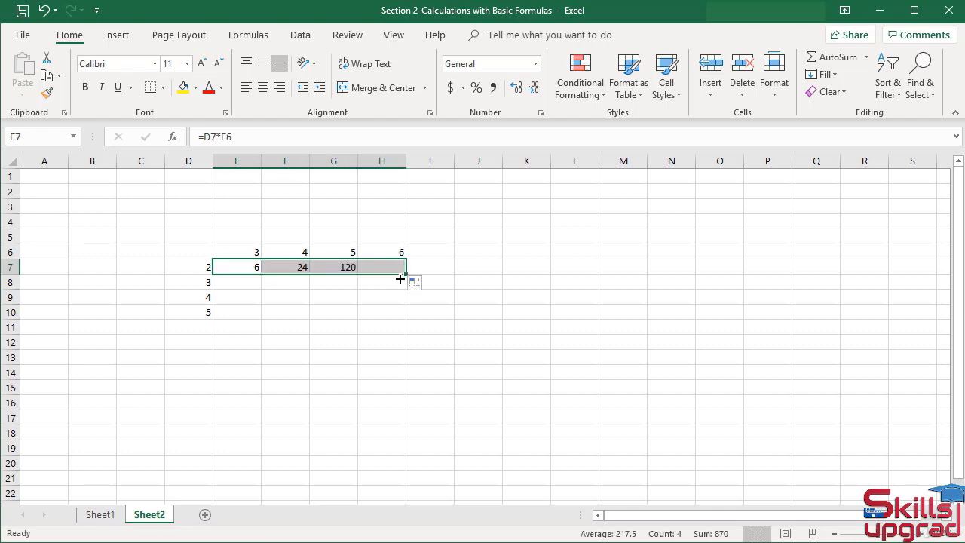
click(243, 267)
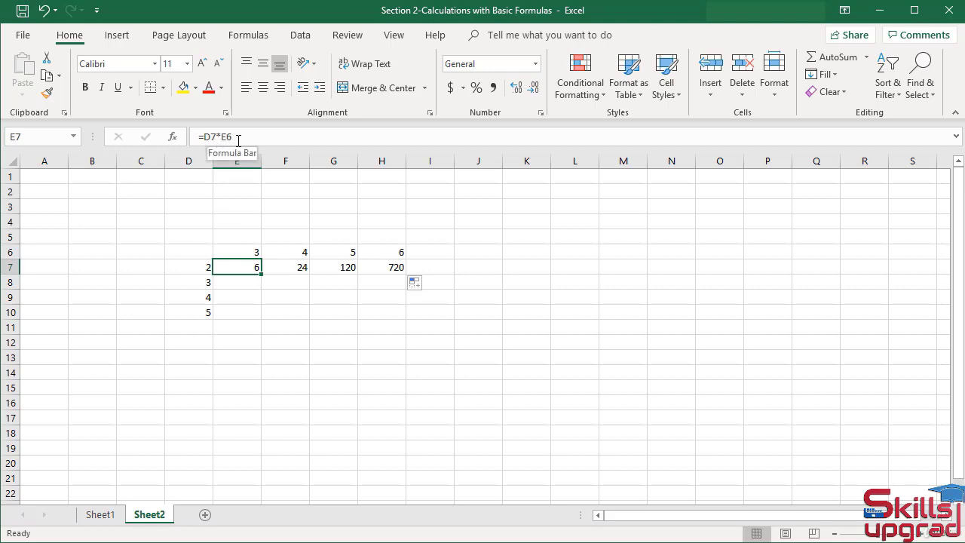
click(291, 266)
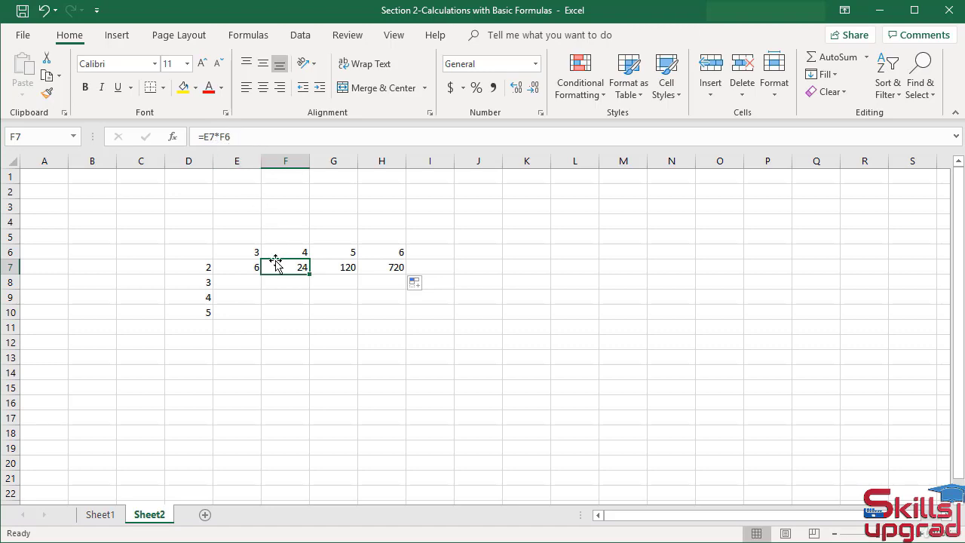
click(249, 267)
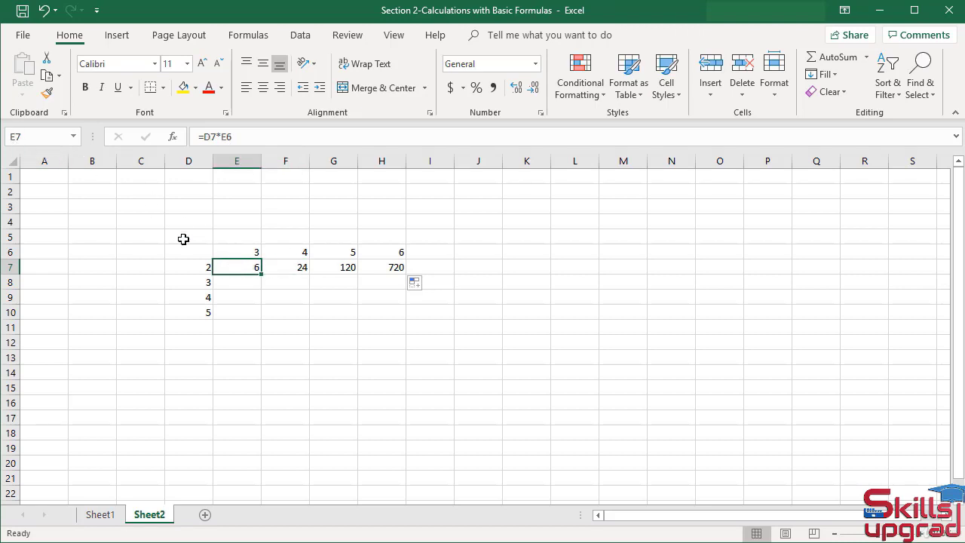
click(284, 250)
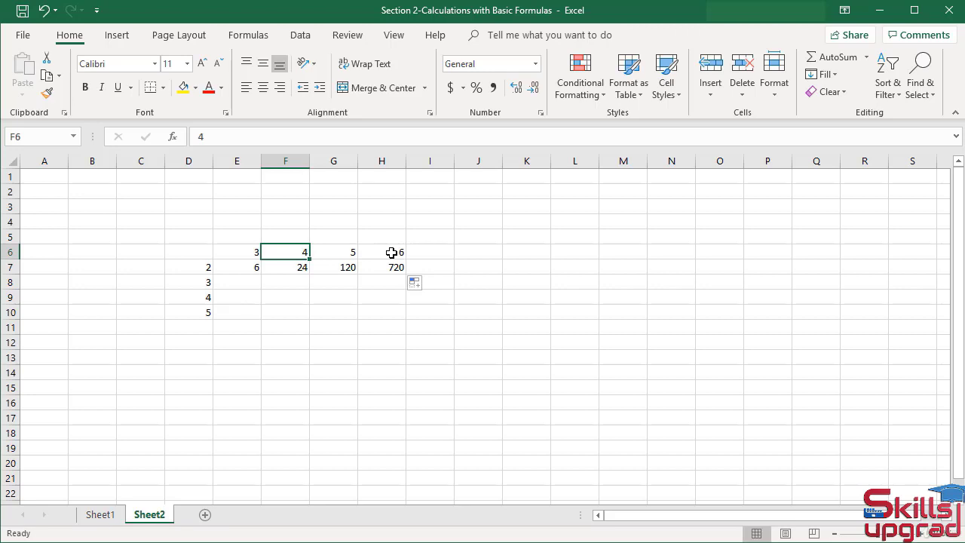
- Make the D7 reference in E7's formula fully absolute so it reads =$D$7*E6
click(249, 267)
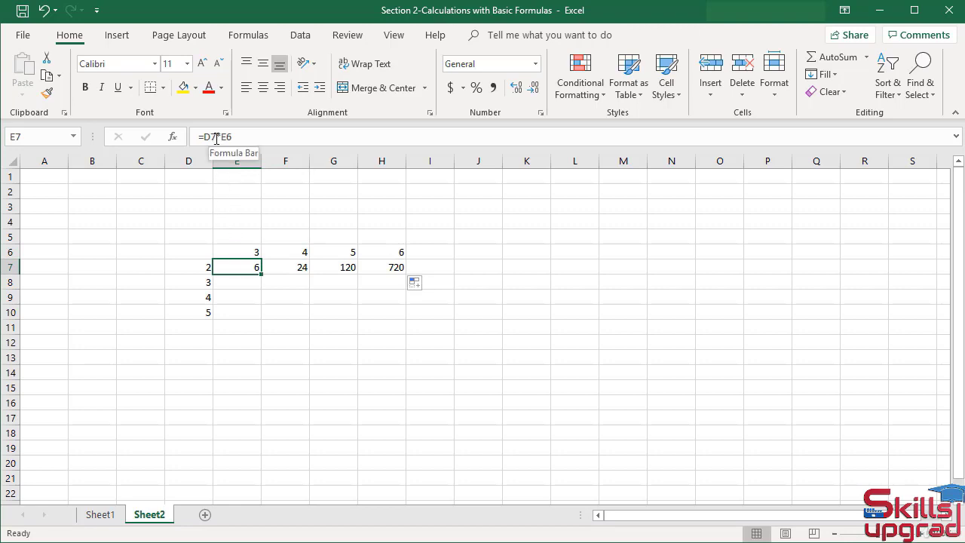
click(216, 138)
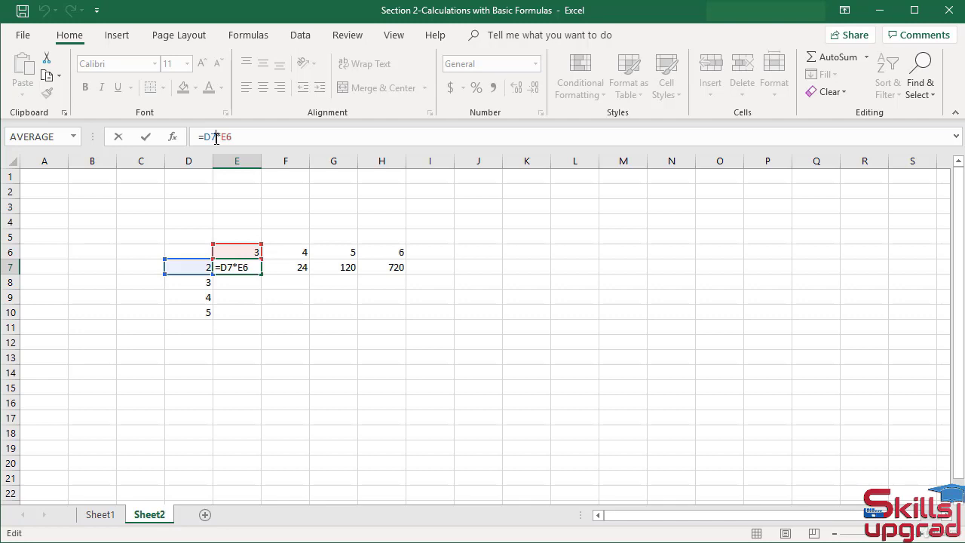
key(F4)
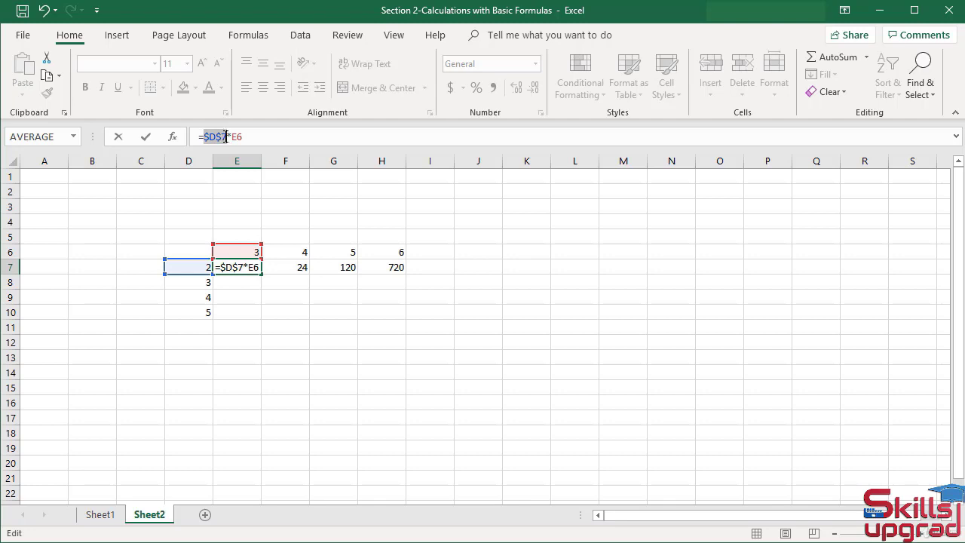
key(Return)
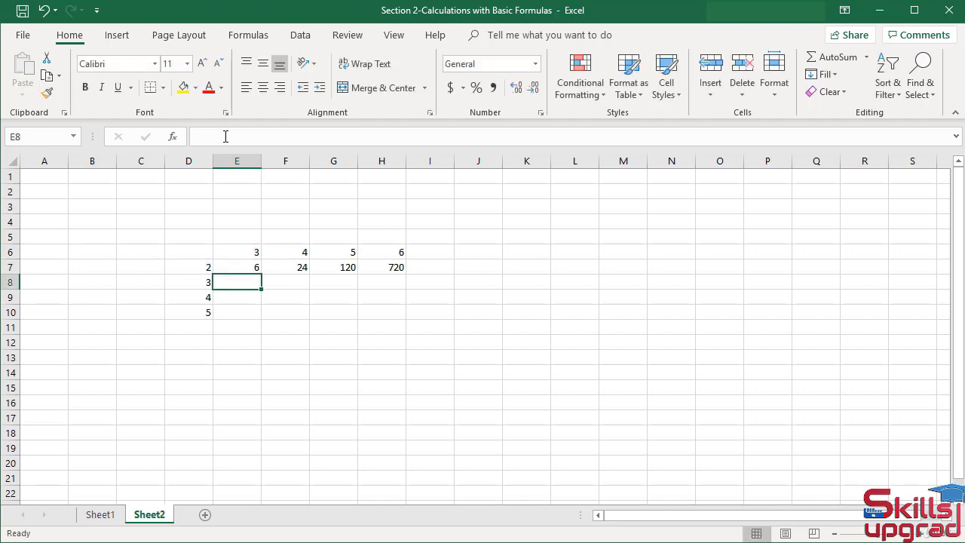
- Fill the absolute-reference formula from E7 across to H7 and inspect the formulas in F7, G7 and H7
click(233, 269)
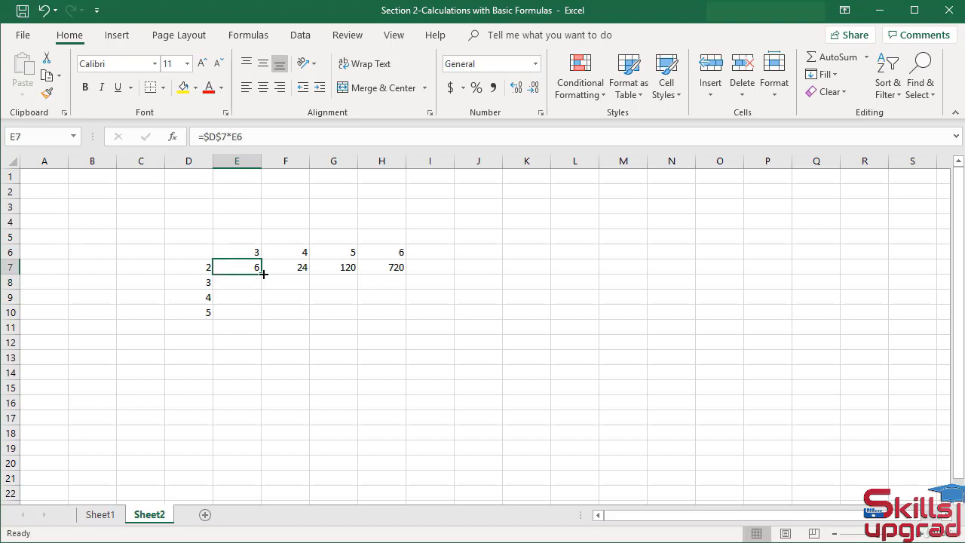
drag(263, 273, 398, 282)
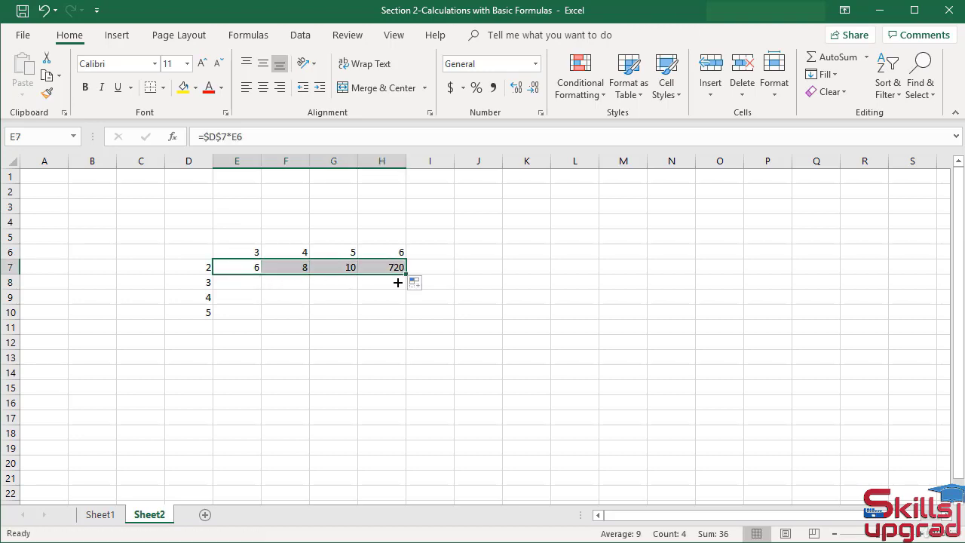
click(280, 267)
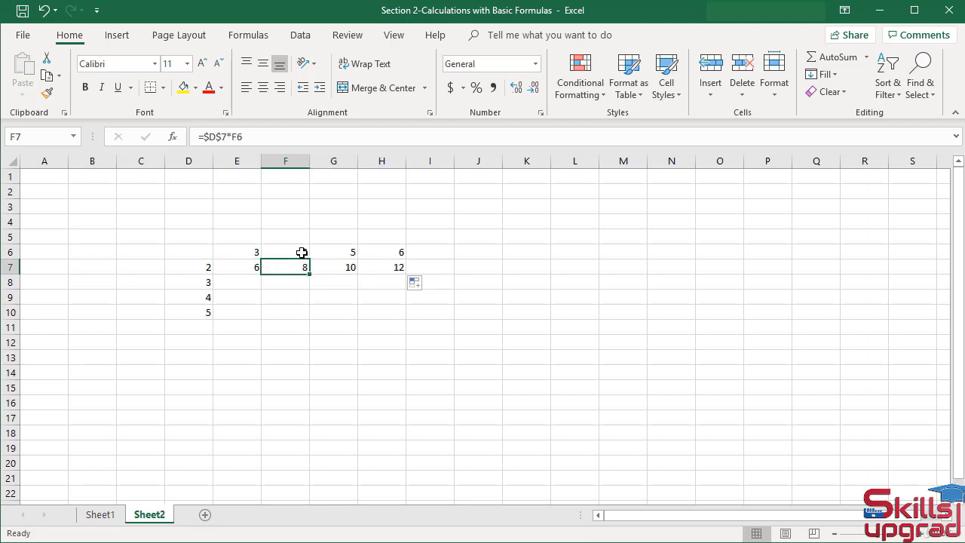
click(337, 268)
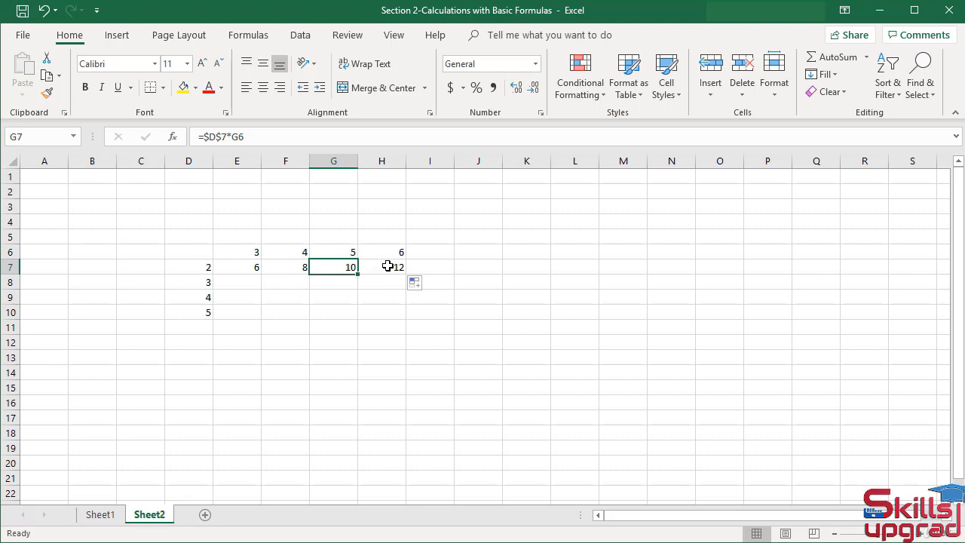
click(388, 266)
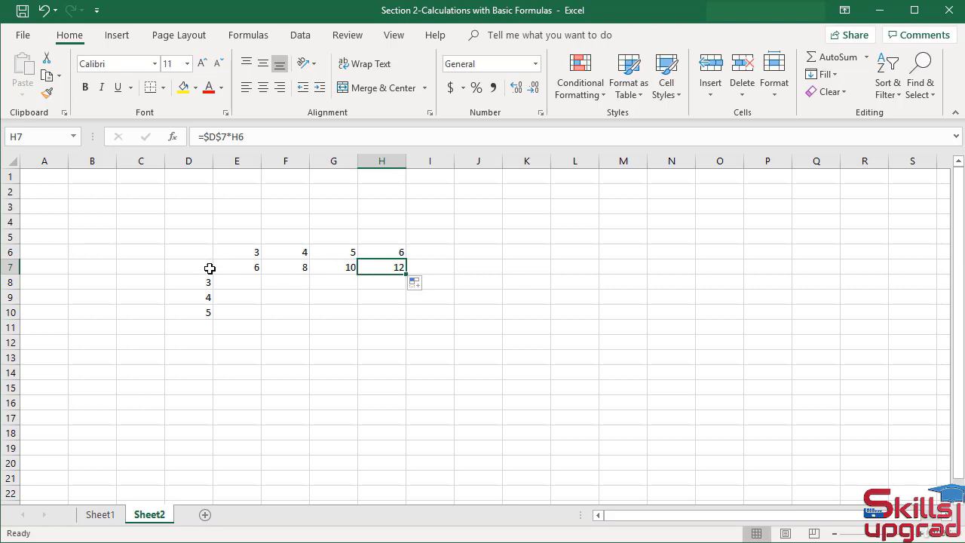
- Change E7's formula to mixed references, locking column D and row 6, as =$D7*E$6
click(263, 266)
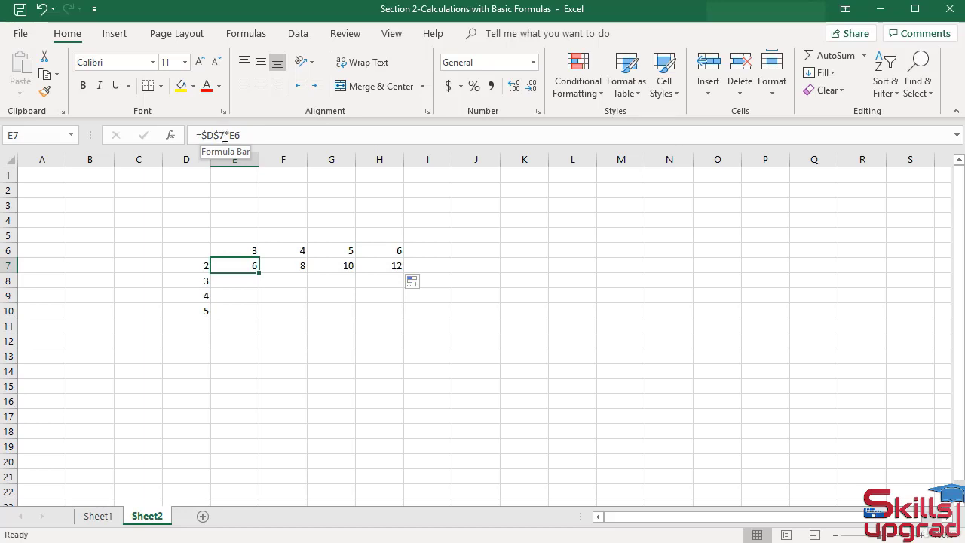
click(225, 135)
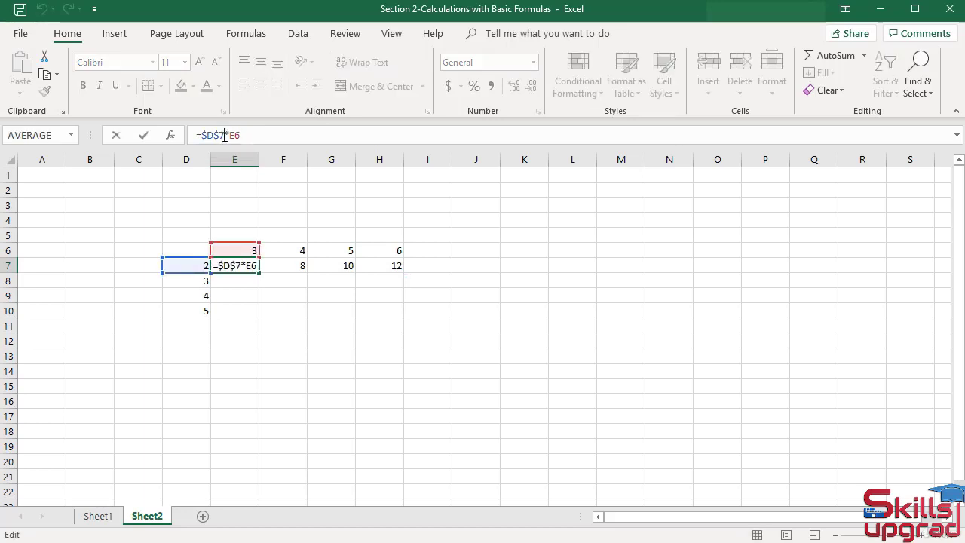
key(F4)
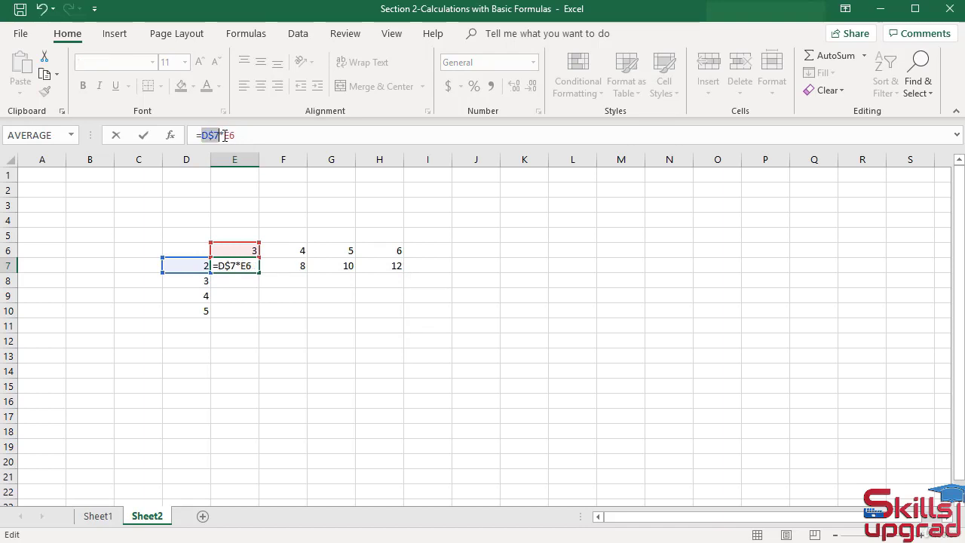
key(F4)
click(236, 135)
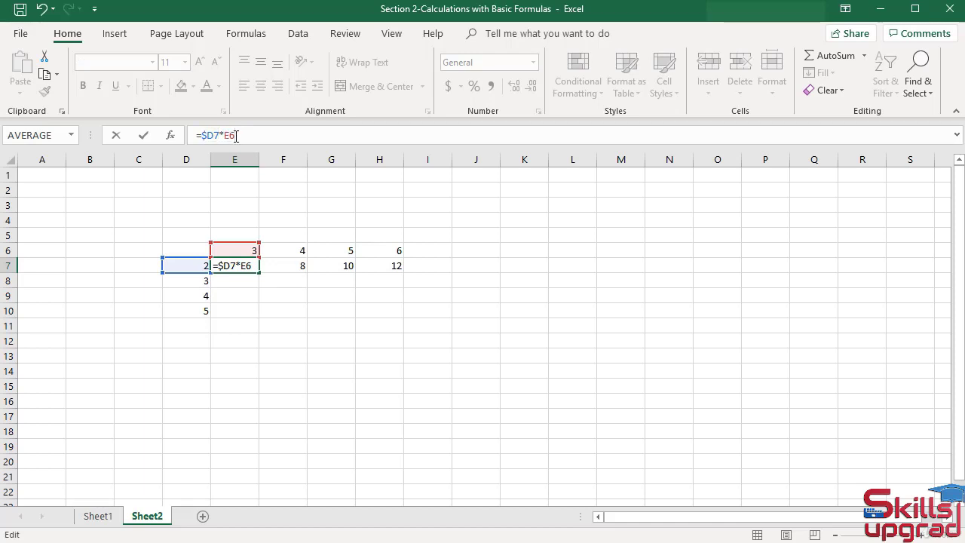
key(F4)
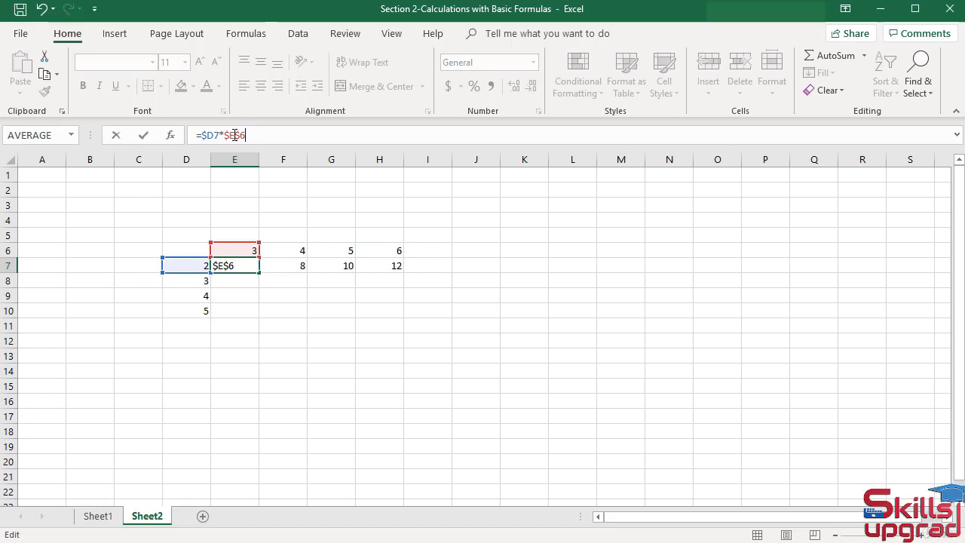
key(F4)
key(Return)
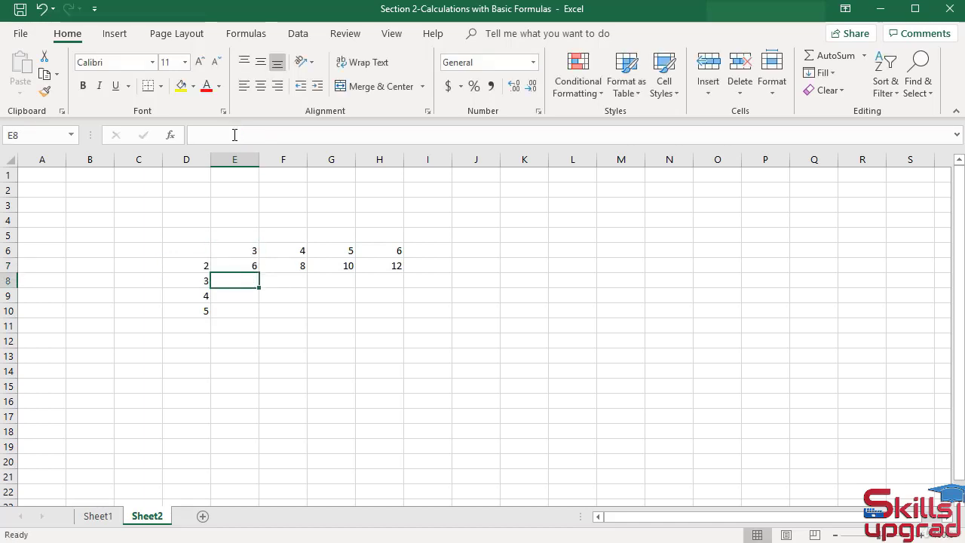
- Fill the mixed-reference formula from E7 across to column H and down to row 10, and check the formula in F9
click(228, 264)
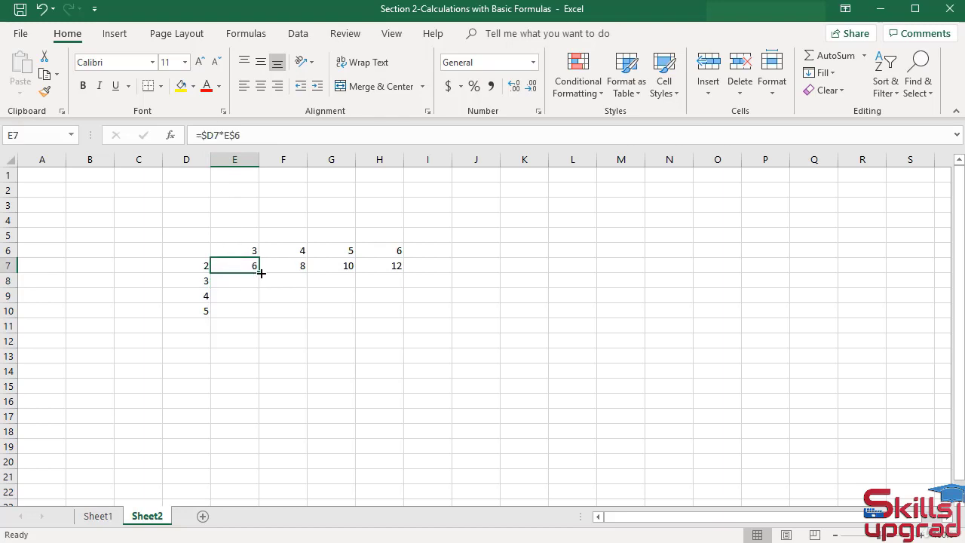
drag(261, 272, 388, 277)
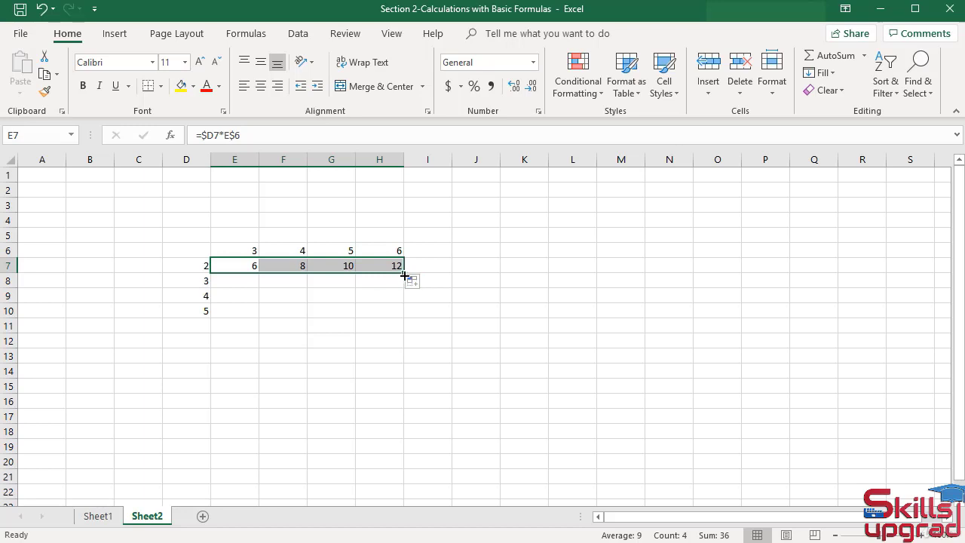
drag(403, 270, 399, 313)
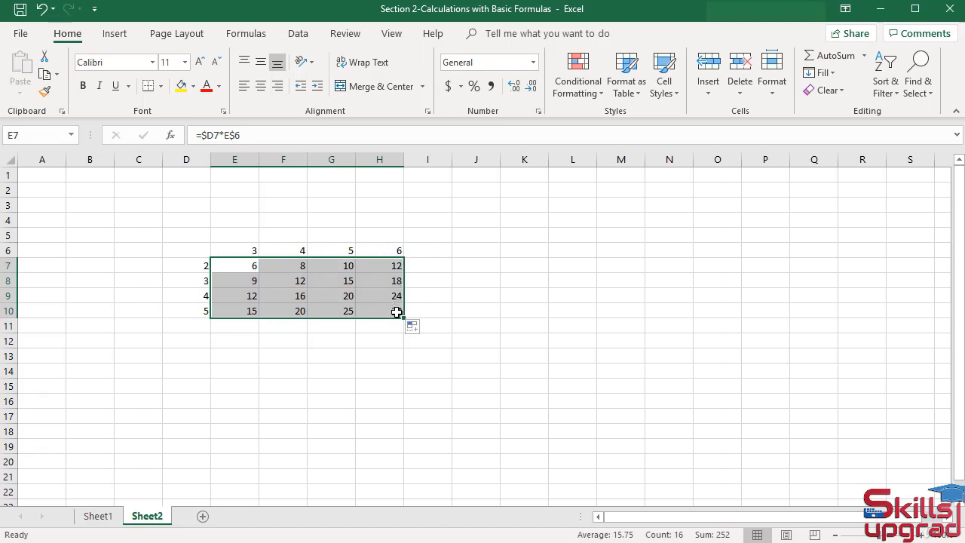
click(288, 298)
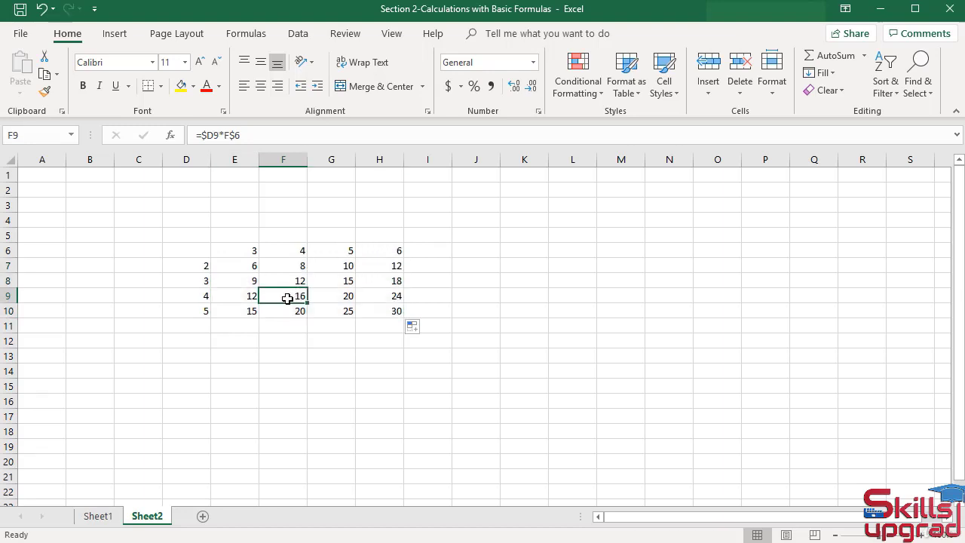